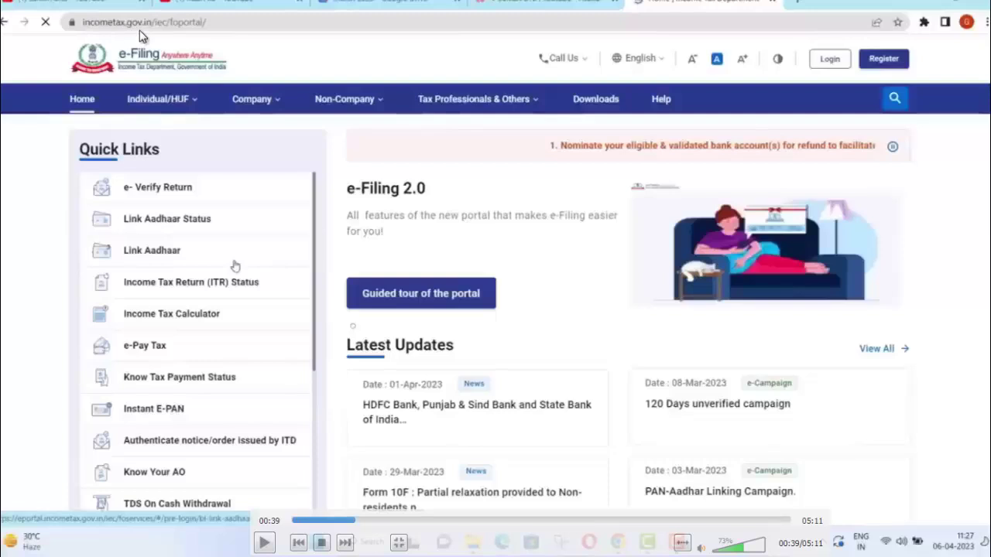
{"action": "left_click", "coordinate": [555, 223]}
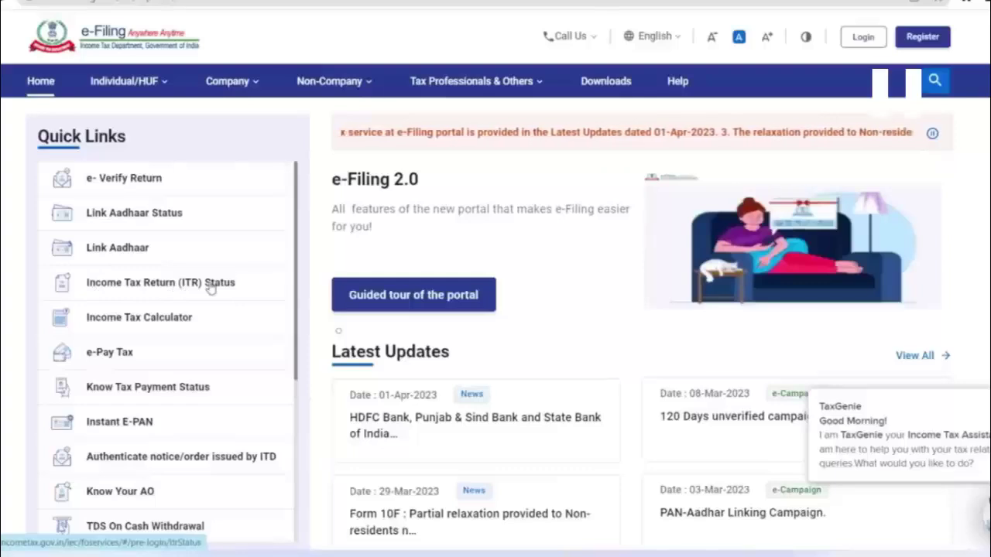
Step: Open the Instant E-PAN service from the Quick Links panel
{"action": "left_click", "coordinate": [116, 425]}
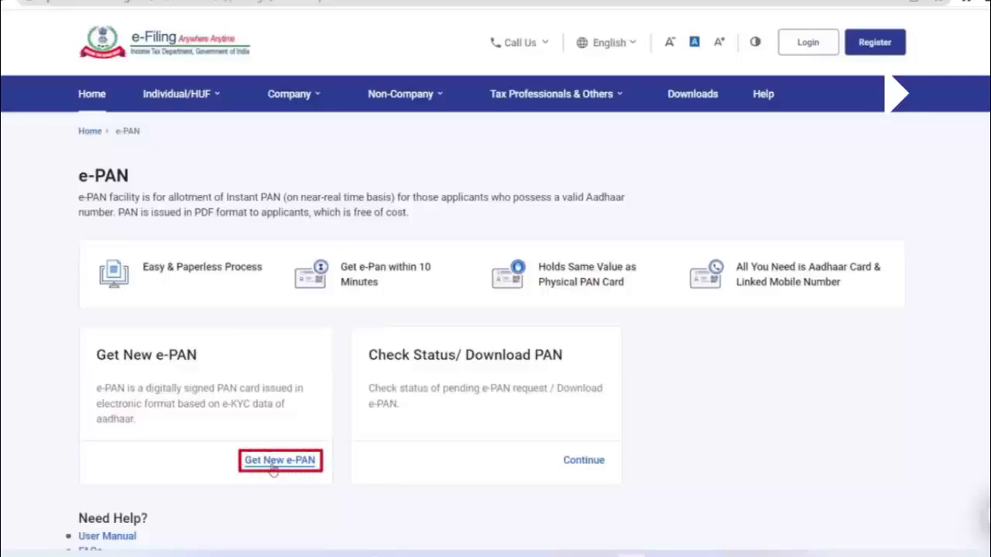
Step: Start a Get New e-PAN application, tick the eligibility confirmation, and continue with the Aadhaar number
{"action": "left_click", "coordinate": [273, 464]}
{"action": "scroll", "coordinate": [317, 424], "scroll_direction": "down", "scroll_amount": 3}
{"action": "scroll", "coordinate": [319, 427], "scroll_direction": "up", "scroll_amount": 1}
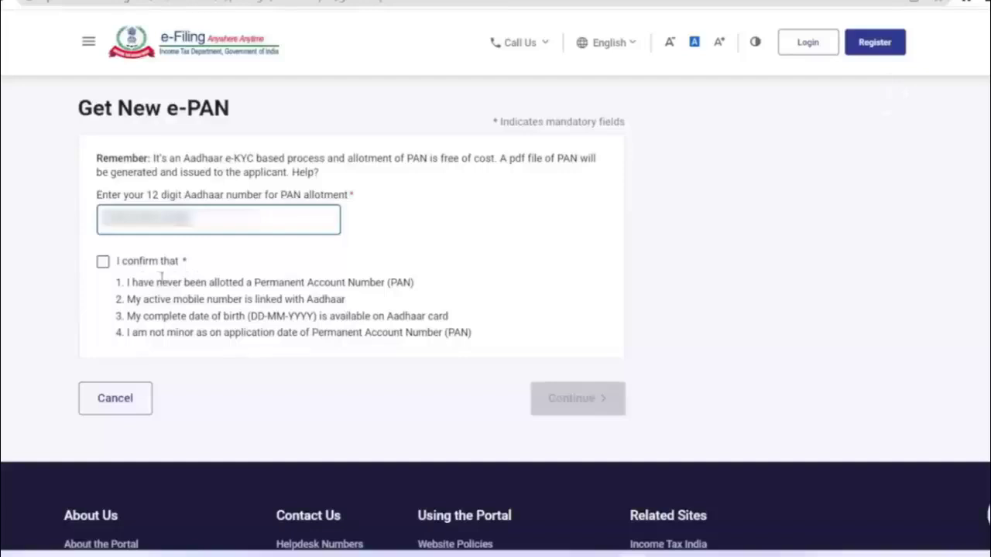
{"action": "left_click", "coordinate": [128, 268]}
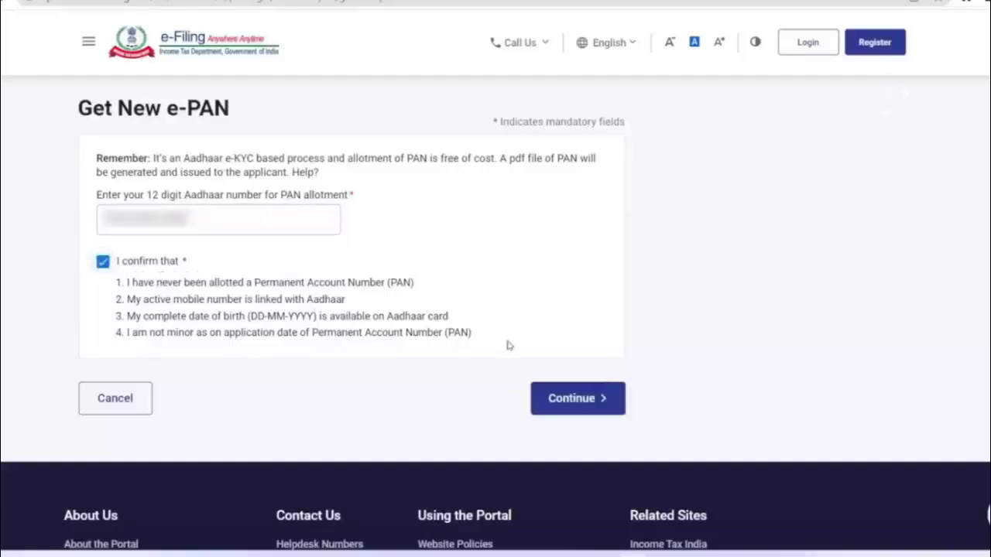
{"action": "left_click", "coordinate": [586, 407]}
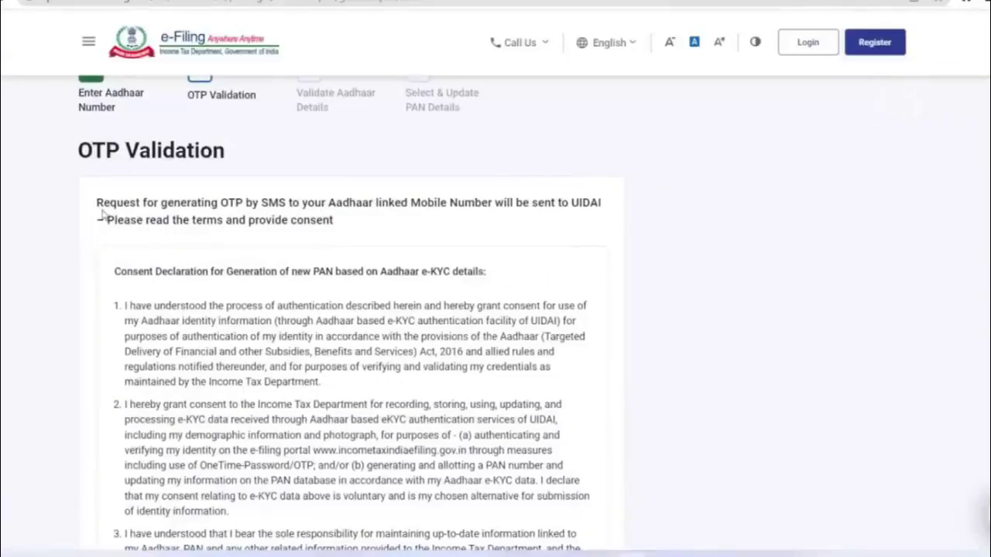
Step: Accept the consent terms and generate an Aadhaar OTP by SMS
{"action": "left_click_drag", "start_coordinate": [88, 205], "coordinate": [381, 224]}
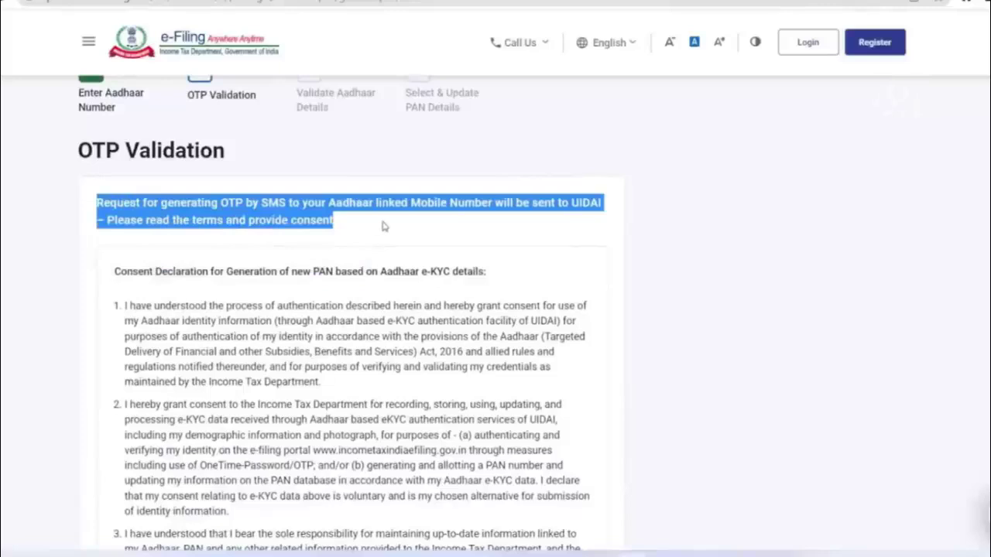
{"action": "left_click", "coordinate": [424, 236]}
{"action": "scroll", "coordinate": [387, 248], "scroll_direction": "down", "scroll_amount": 3}
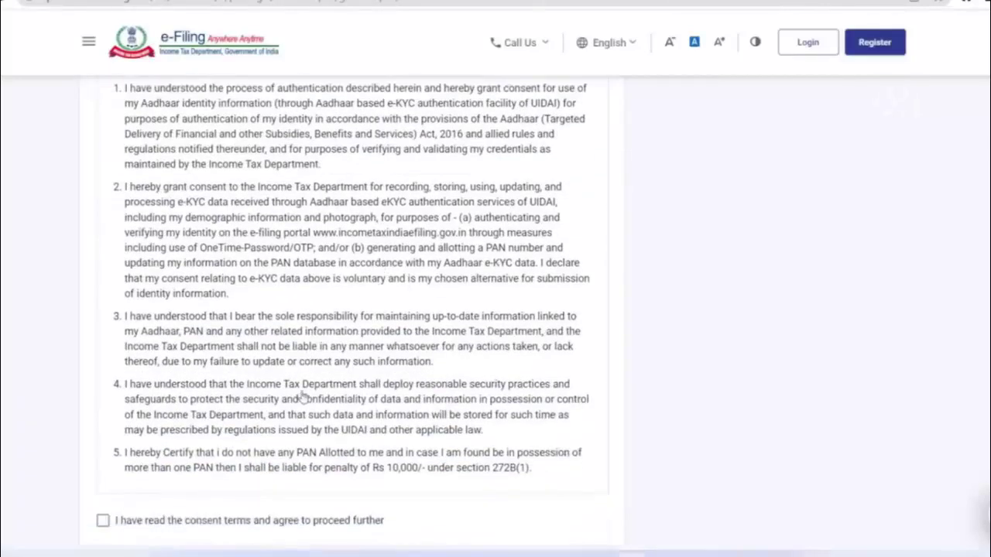
{"action": "scroll", "coordinate": [309, 391], "scroll_direction": "down", "scroll_amount": 2}
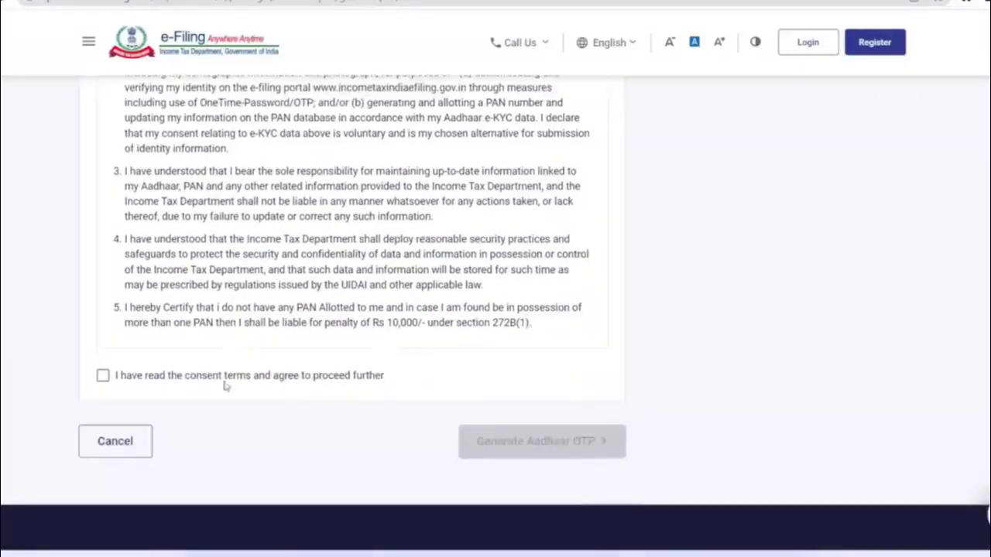
{"action": "left_click", "coordinate": [103, 377]}
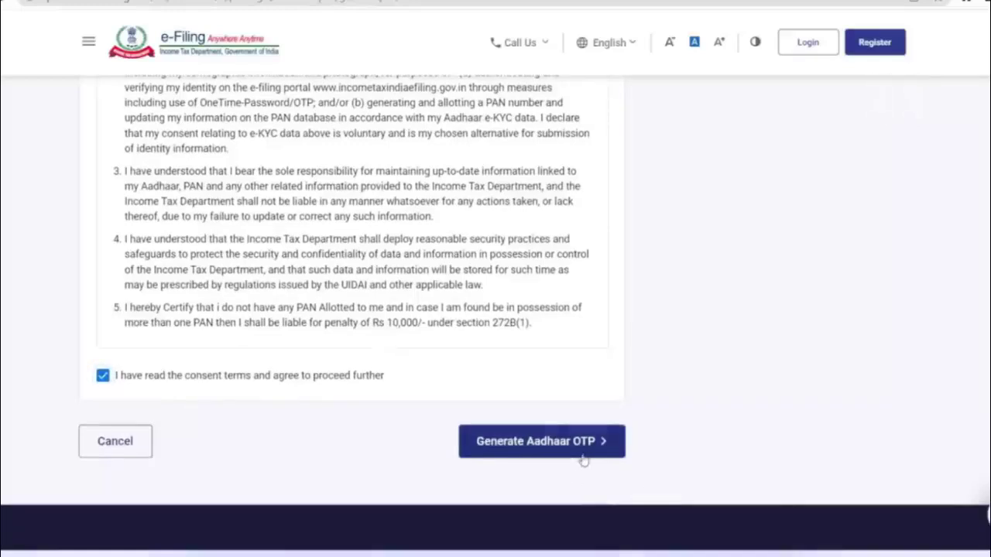
{"action": "left_click", "coordinate": [550, 448]}
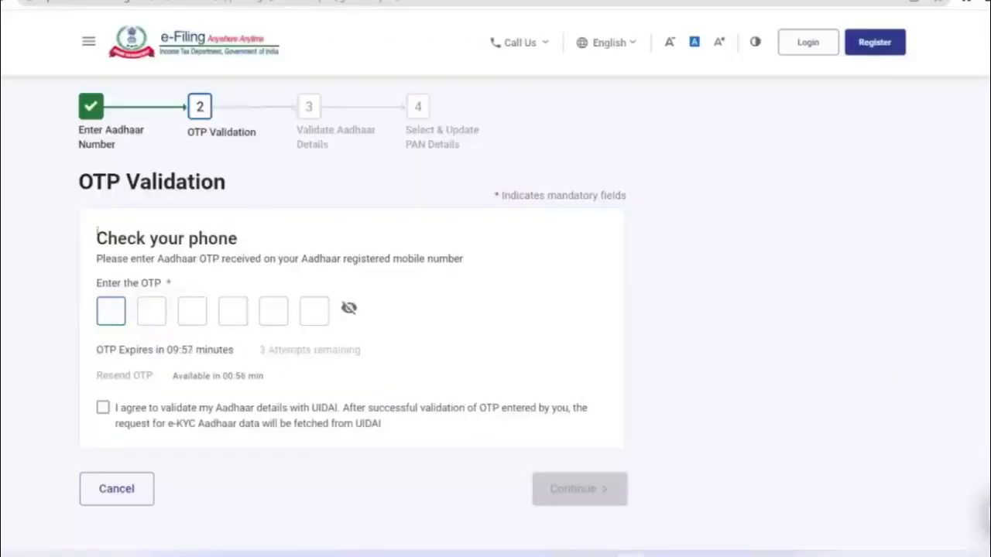
Step: Enter the six-digit Aadhaar OTP, agree to UIDAI validation, and continue
{"action": "left_click_drag", "start_coordinate": [93, 234], "coordinate": [314, 261]}
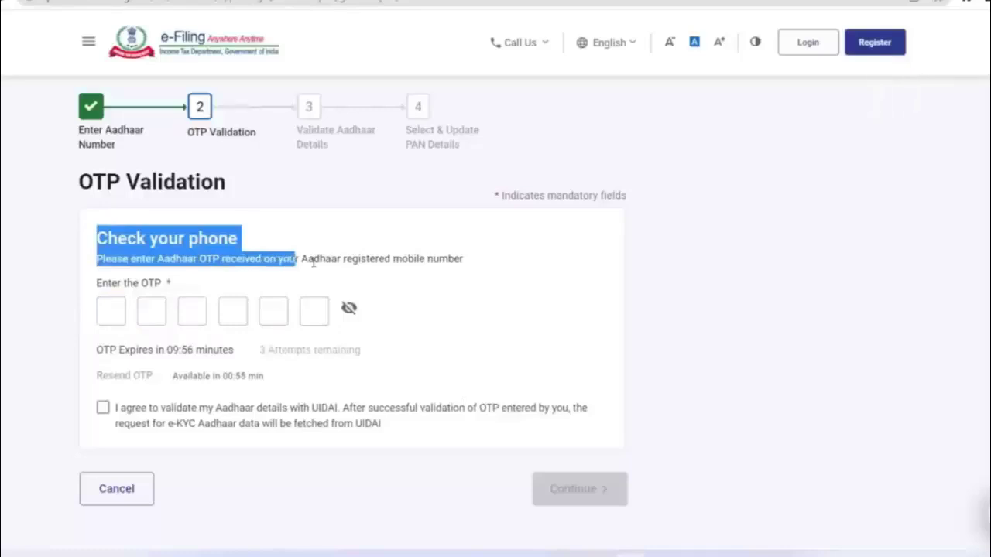
{"action": "left_click_drag", "start_coordinate": [313, 262], "coordinate": [460, 272]}
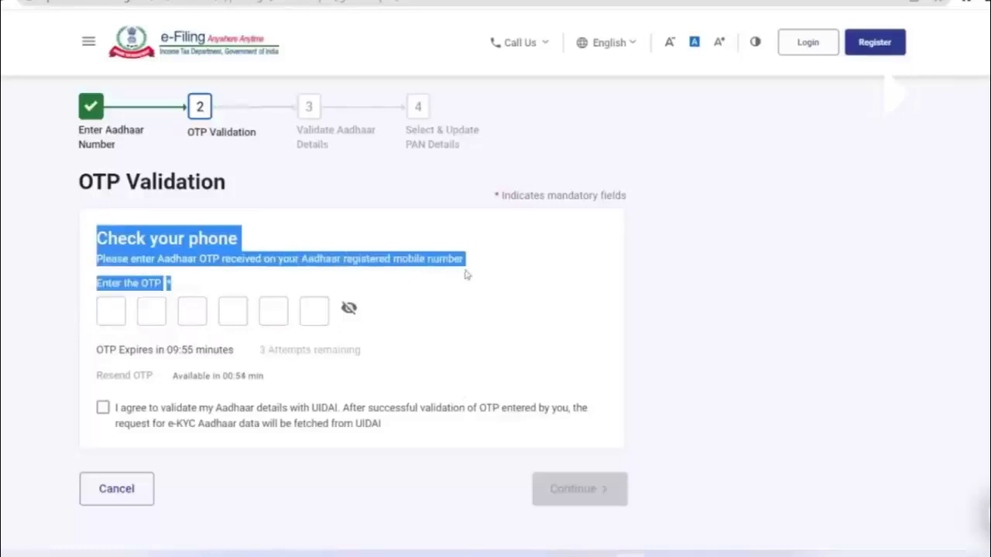
{"action": "left_click", "coordinate": [509, 280]}
{"action": "left_click", "coordinate": [113, 311]}
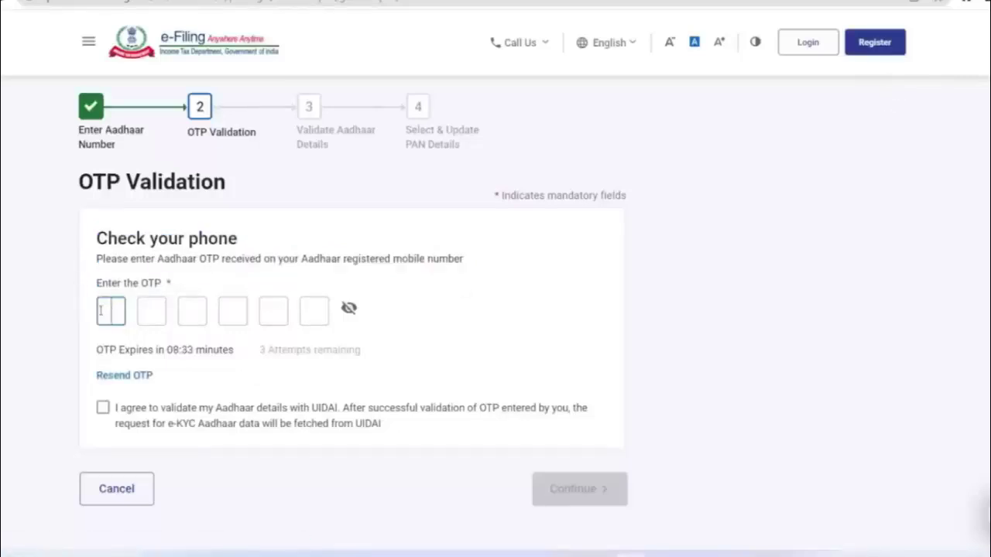
{"action": "type", "text": "•"}
{"action": "type", "text": "•••••"}
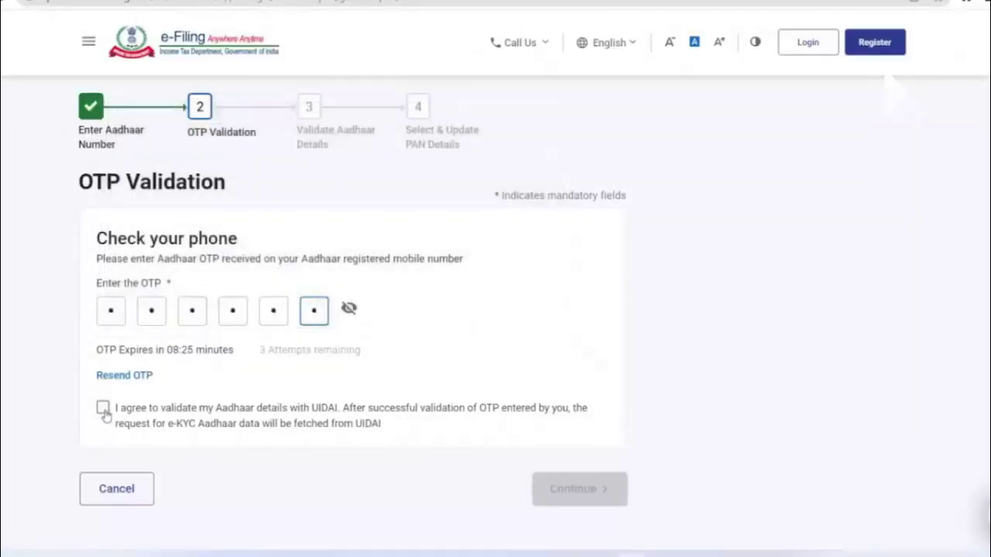
{"action": "left_click", "coordinate": [105, 413]}
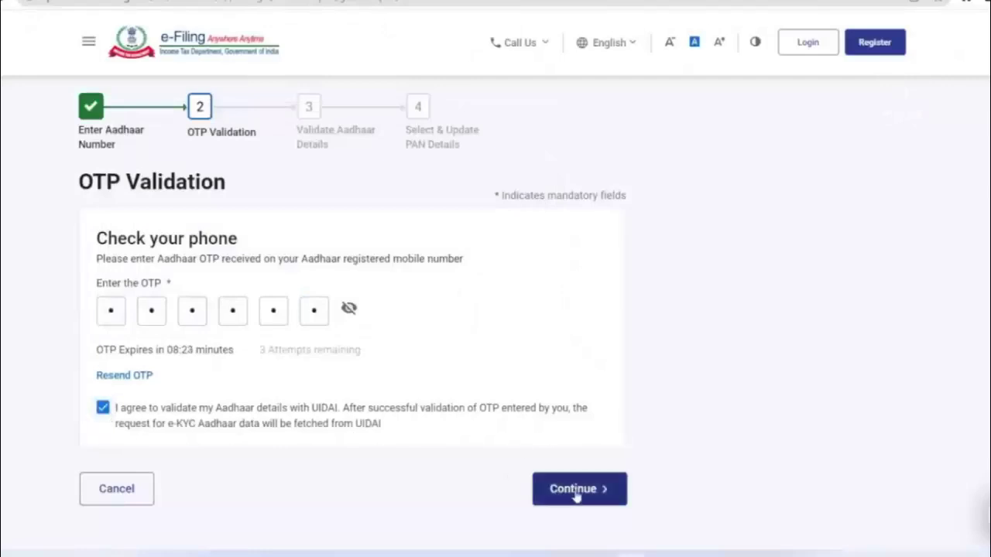
{"action": "left_click", "coordinate": [575, 496]}
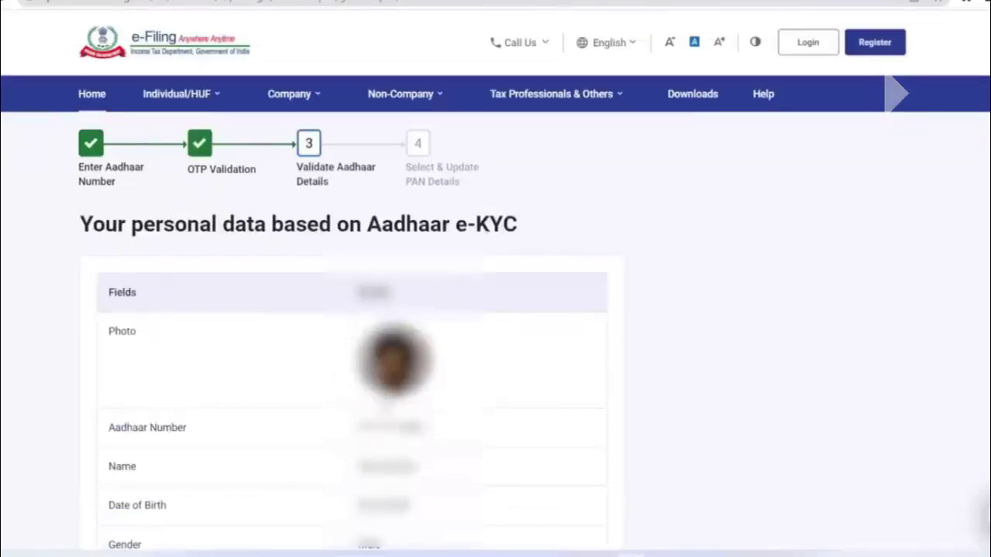
Step: Enter the applicant's e-mail address and request an e-mail OTP
{"action": "scroll", "coordinate": [495, 310], "scroll_direction": "down", "scroll_amount": 1}
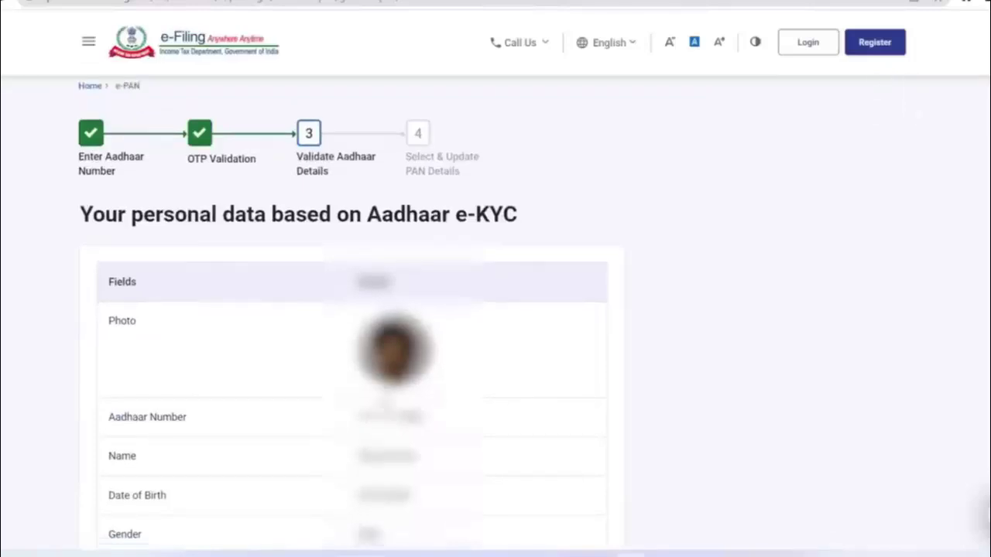
{"action": "scroll", "coordinate": [496, 310], "scroll_direction": "down", "scroll_amount": 1}
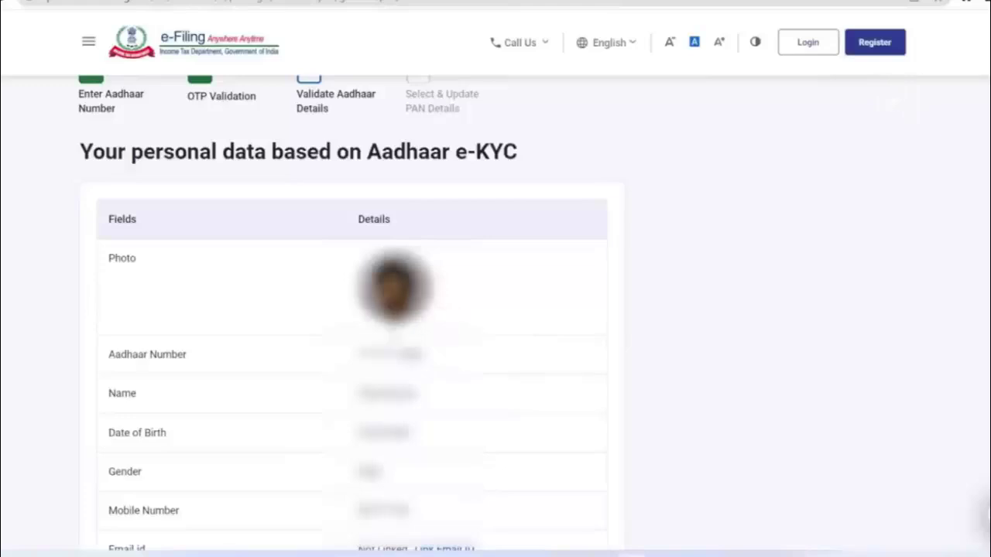
{"action": "scroll", "coordinate": [476, 332], "scroll_direction": "down", "scroll_amount": 2}
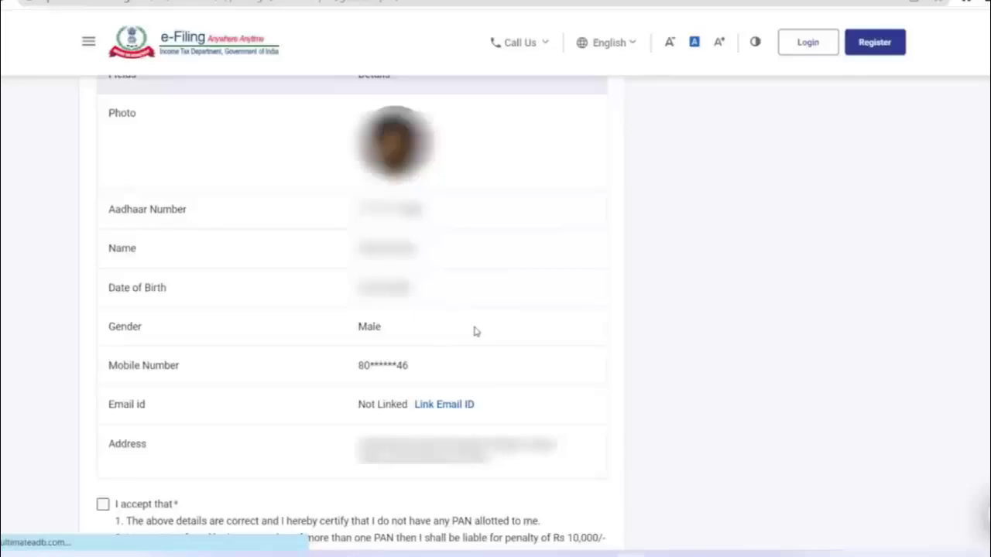
{"action": "scroll", "coordinate": [255, 421], "scroll_direction": "down", "scroll_amount": 2}
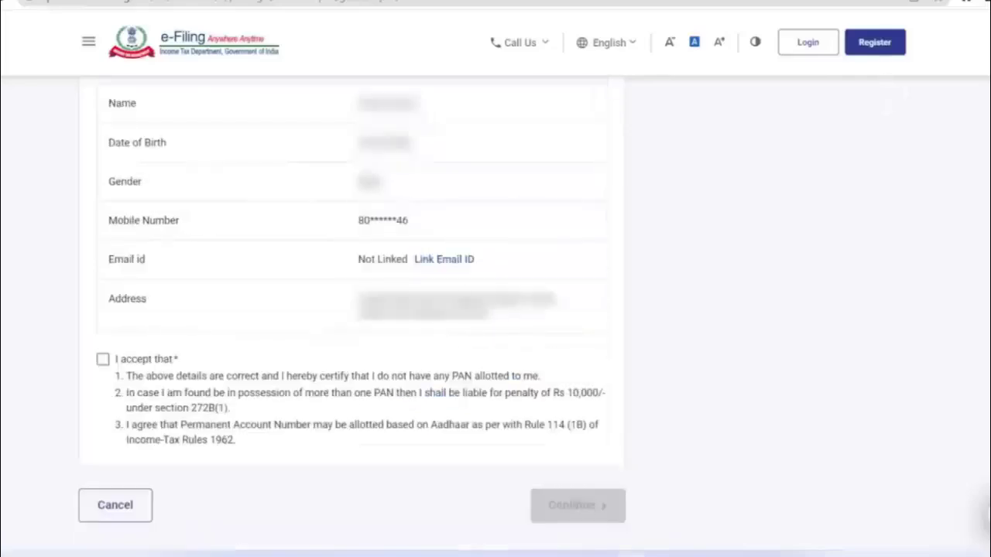
{"action": "left_click", "coordinate": [449, 263]}
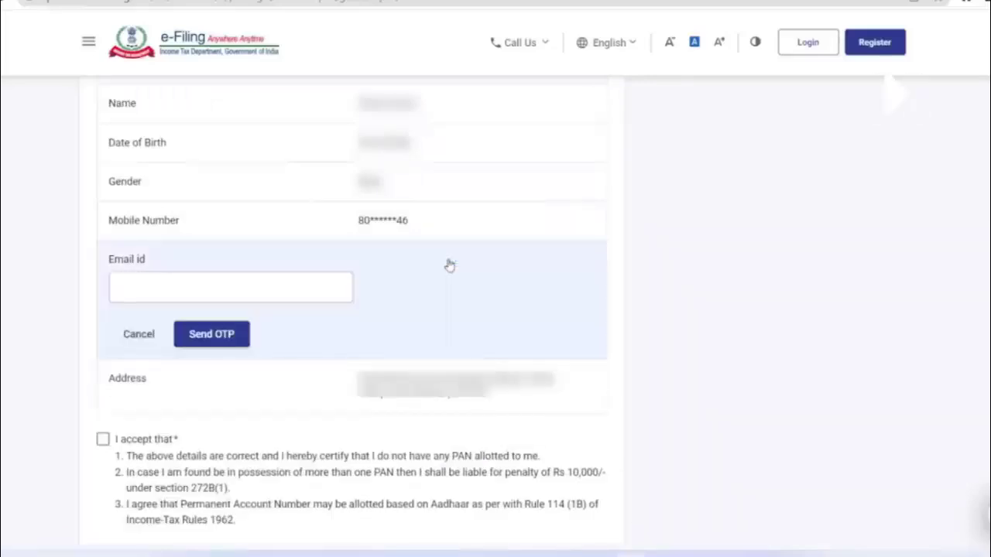
{"action": "left_click", "coordinate": [199, 298]}
{"action": "key", "text": "ctrl+v"}
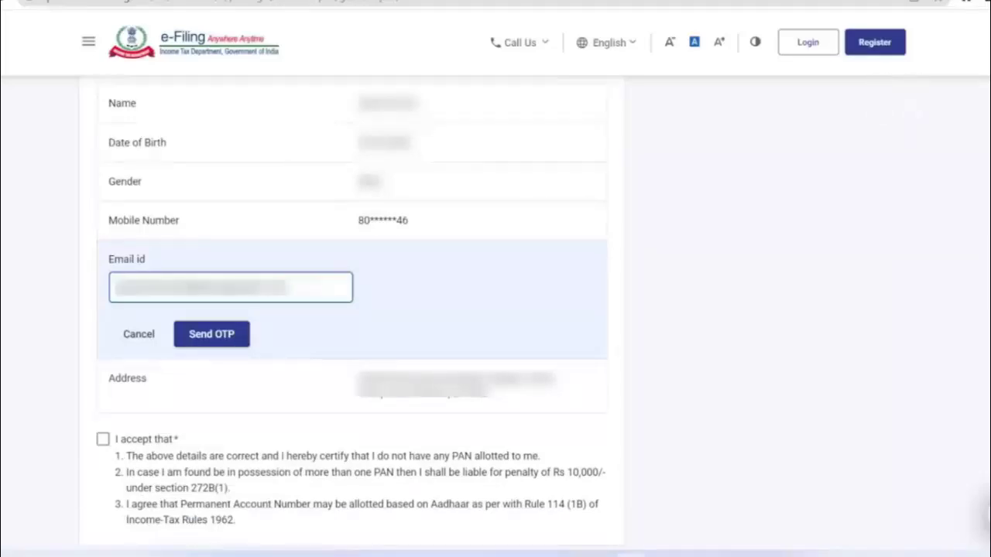
{"action": "left_click", "coordinate": [211, 334]}
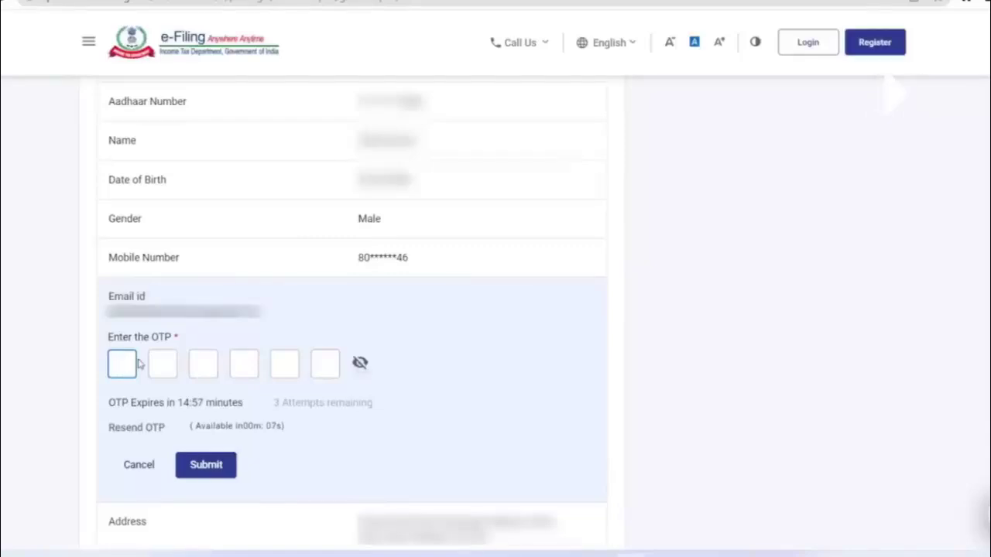
Step: Submit the e-mail OTP and accept the PAN allotment declaration
{"action": "type", "text": "1"}
{"action": "scroll", "coordinate": [341, 377], "scroll_direction": "down", "scroll_amount": 2}
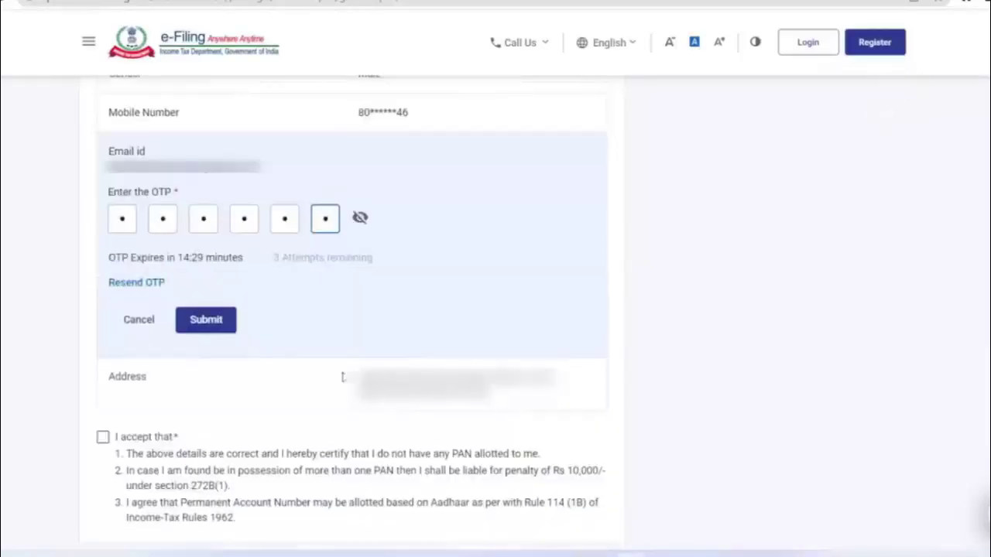
{"action": "left_click", "coordinate": [209, 328]}
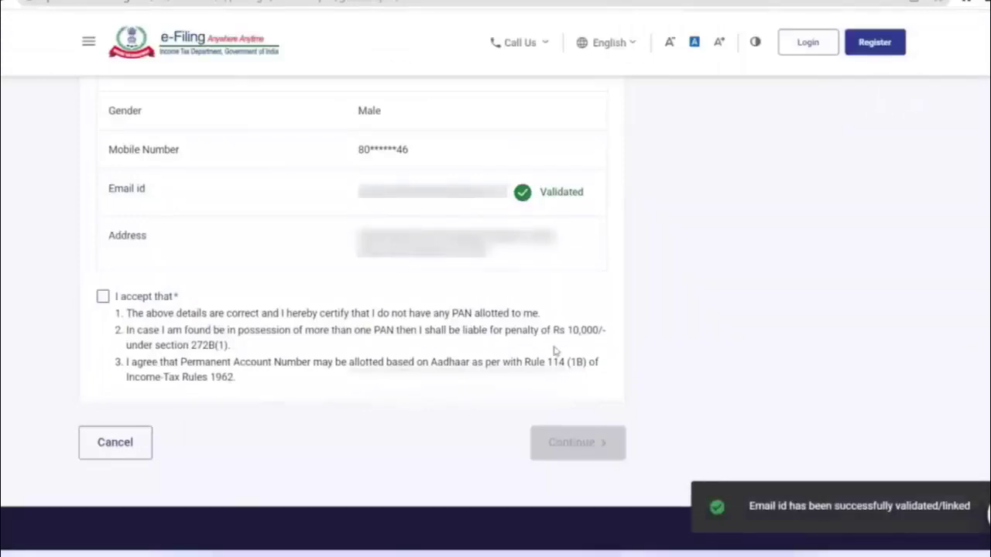
{"action": "left_click", "coordinate": [104, 299]}
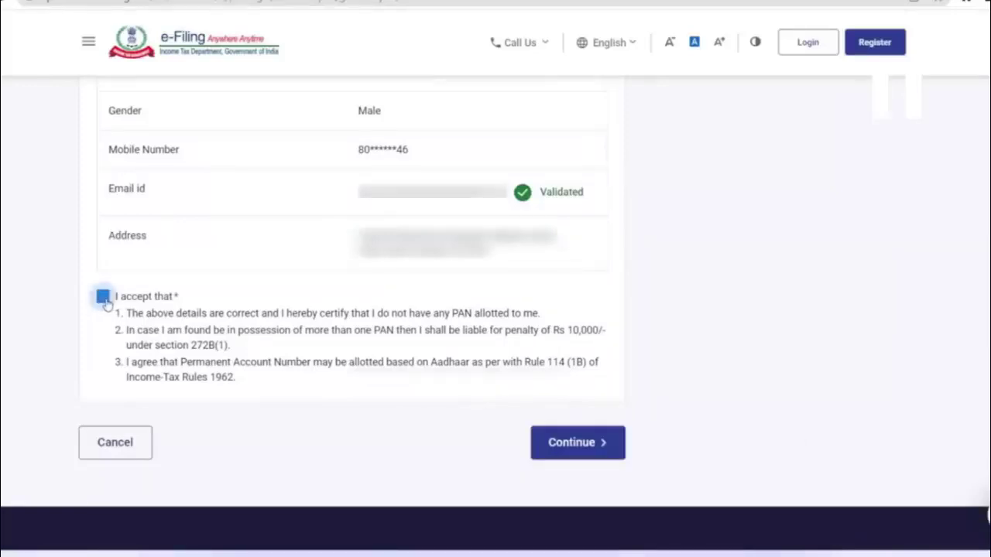
Step: Submit the e-PAN request and review the success message with its acknowledgement number
{"action": "left_click", "coordinate": [545, 450]}
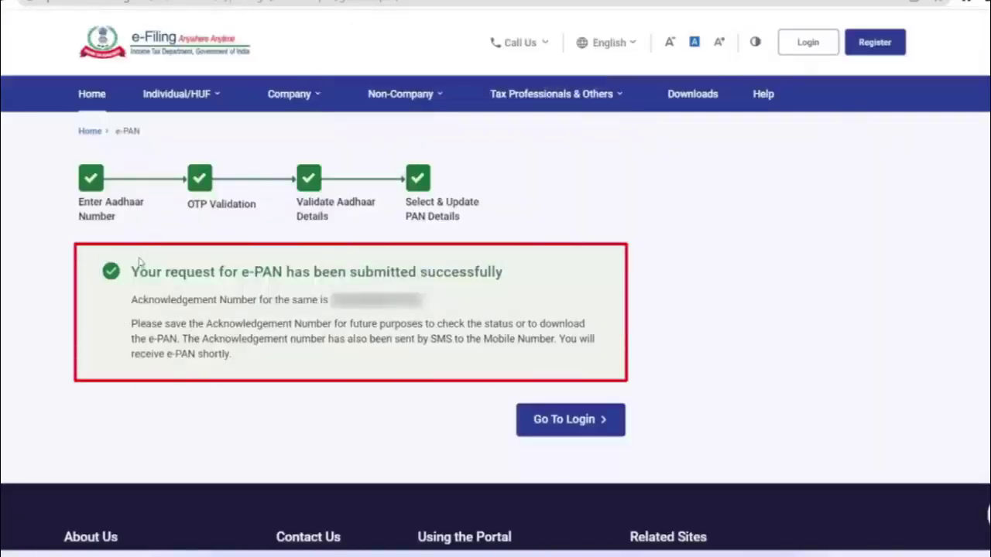
{"action": "left_click_drag", "start_coordinate": [131, 271], "coordinate": [559, 276]}
{"action": "left_click", "coordinate": [561, 276]}
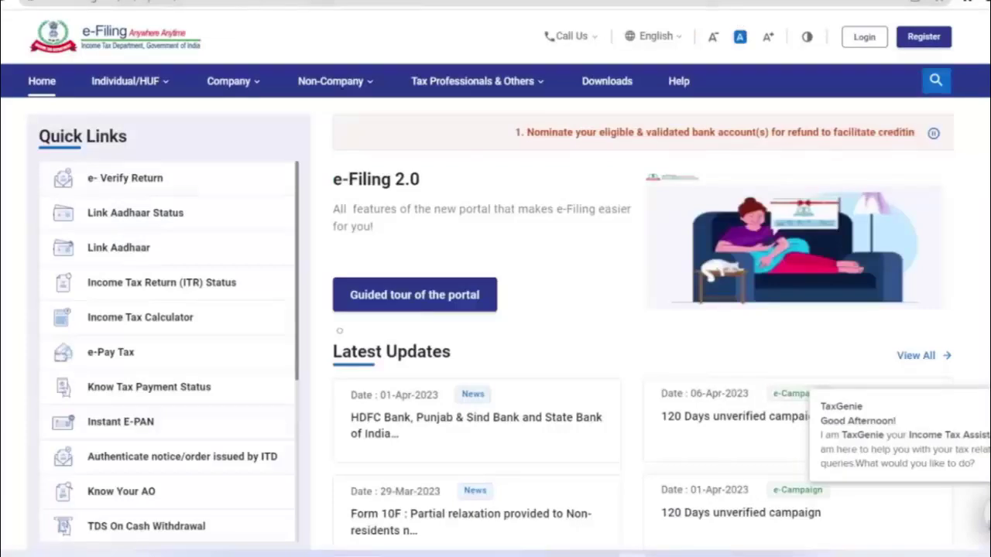
Step: Open Instant E-PAN's Check Status/Download PAN, enter the Aadhaar number, and proceed to OTP validation
{"action": "left_click", "coordinate": [141, 424]}
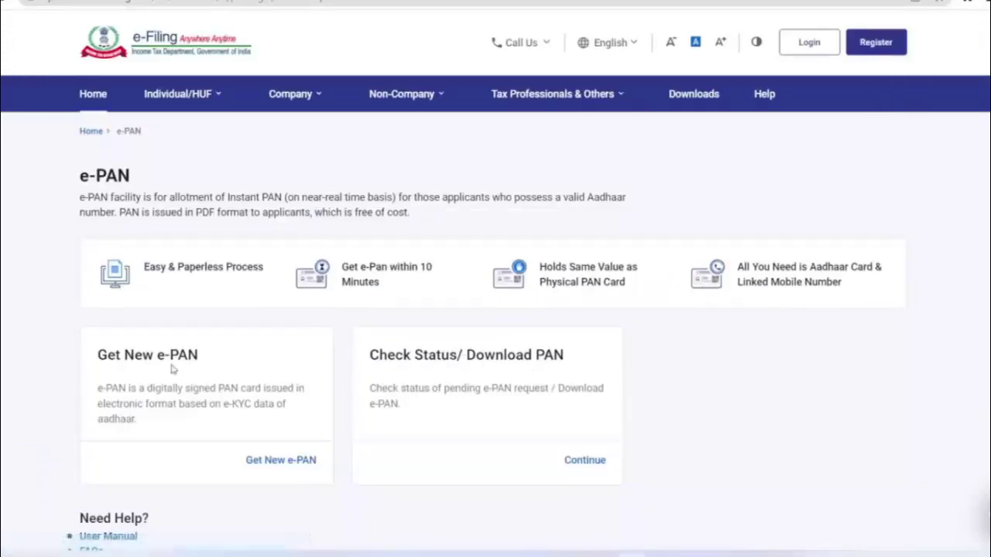
{"action": "left_click", "coordinate": [584, 462]}
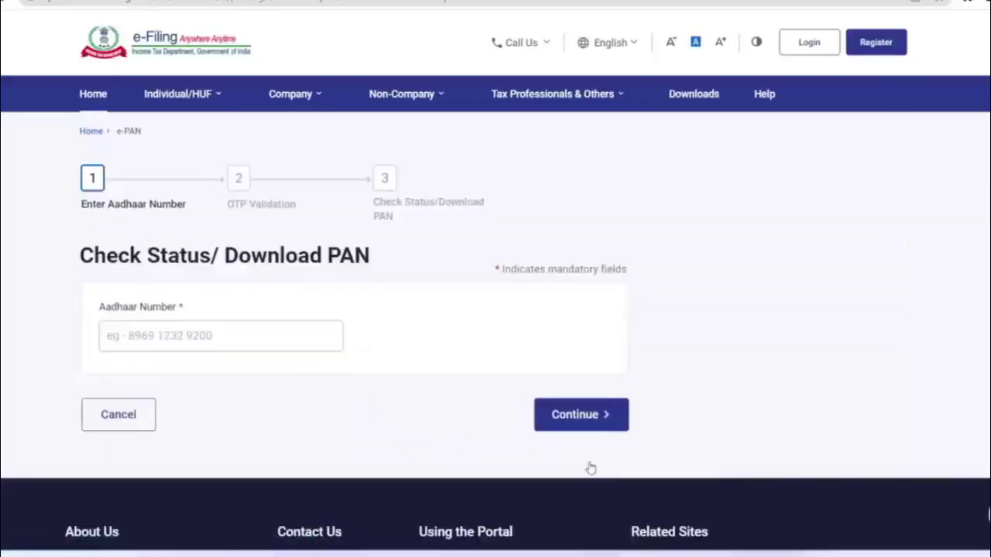
{"action": "left_click", "coordinate": [221, 336]}
{"action": "key", "text": "ctrl+v"}
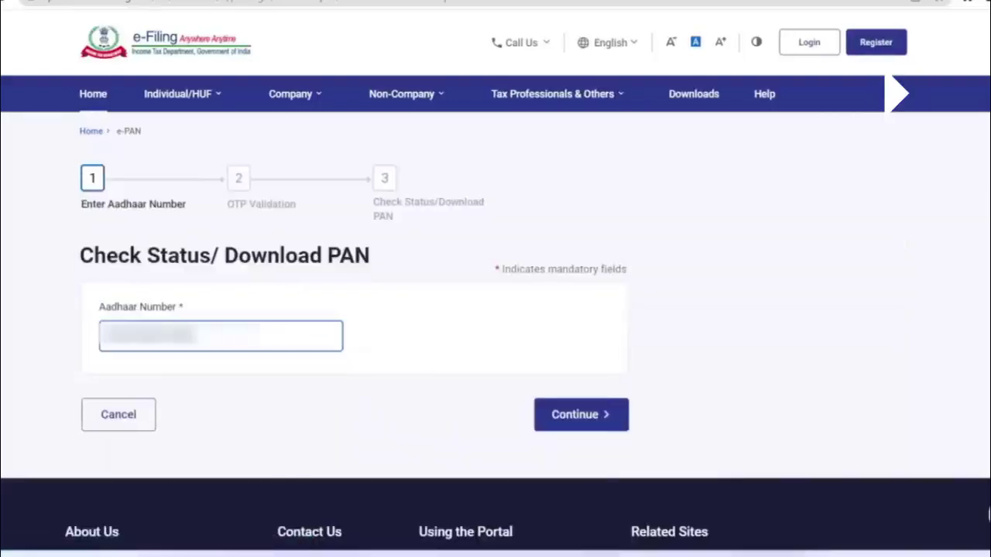
{"action": "left_click", "coordinate": [60, 346]}
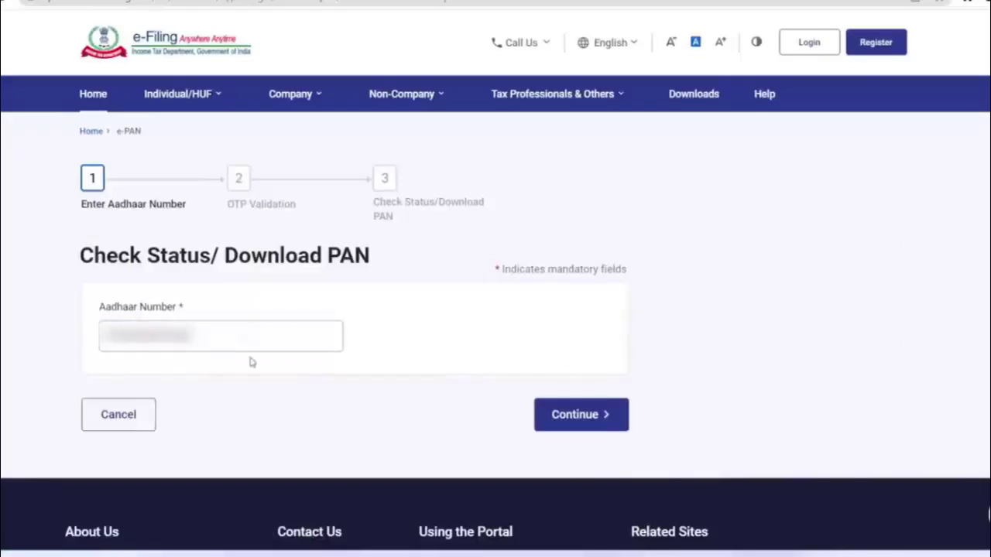
{"action": "left_click", "coordinate": [581, 423]}
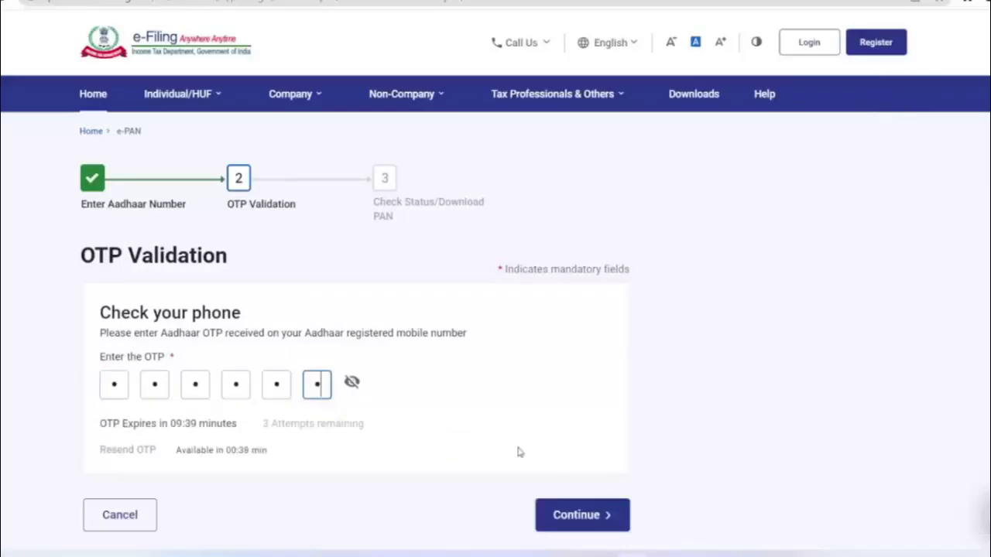
Step: Validate the OTP, review the PAN allotted status and password note, then open the e-PAN PDF
{"action": "left_click", "coordinate": [589, 523]}
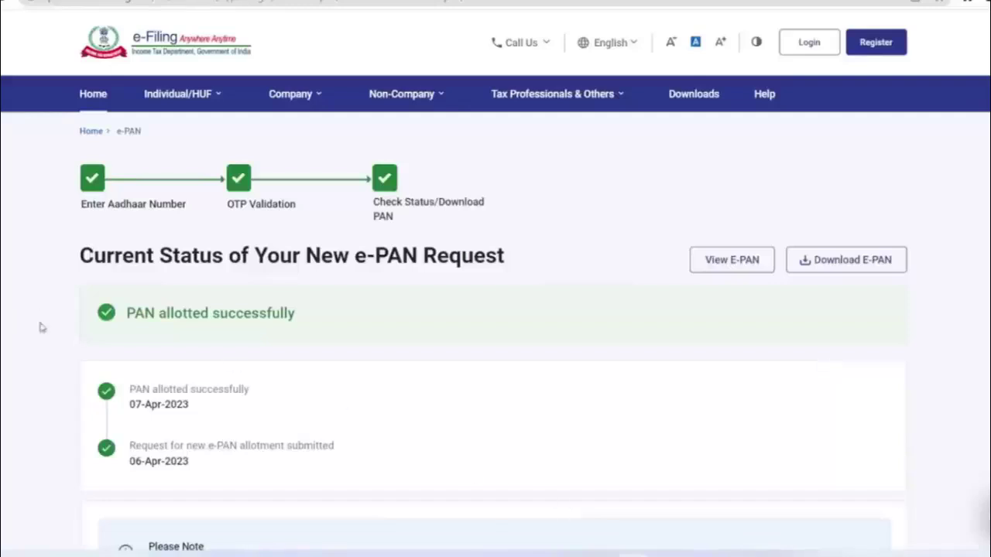
{"action": "scroll", "coordinate": [366, 345], "scroll_direction": "down", "scroll_amount": 1}
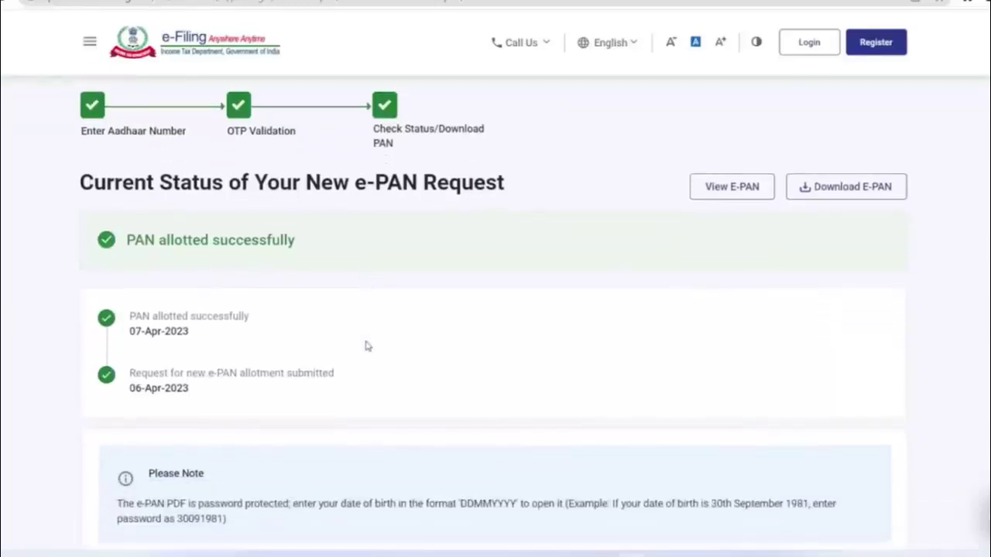
{"action": "scroll", "coordinate": [365, 344], "scroll_direction": "up", "scroll_amount": 1}
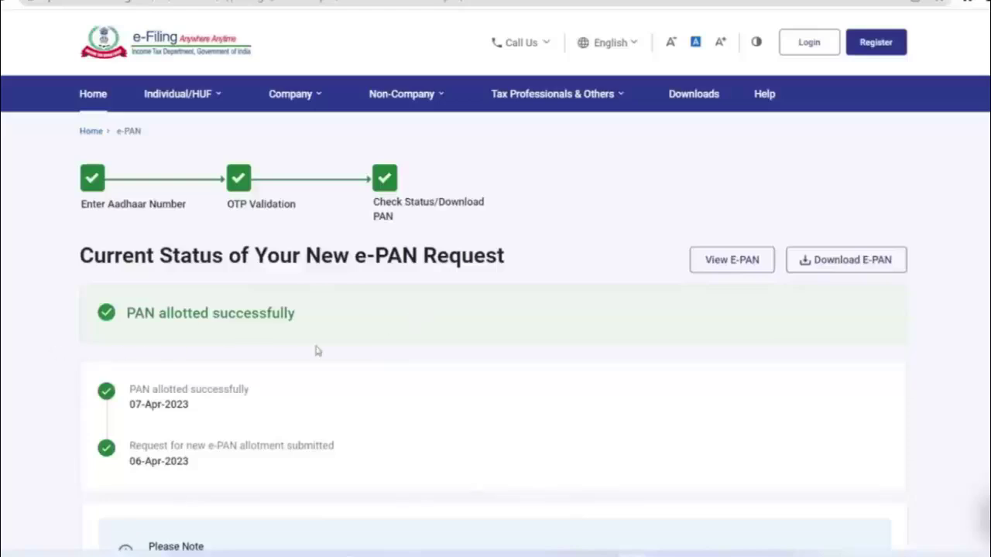
{"action": "scroll", "coordinate": [344, 457], "scroll_direction": "down", "scroll_amount": 1}
{"action": "scroll", "coordinate": [341, 457], "scroll_direction": "down", "scroll_amount": 3}
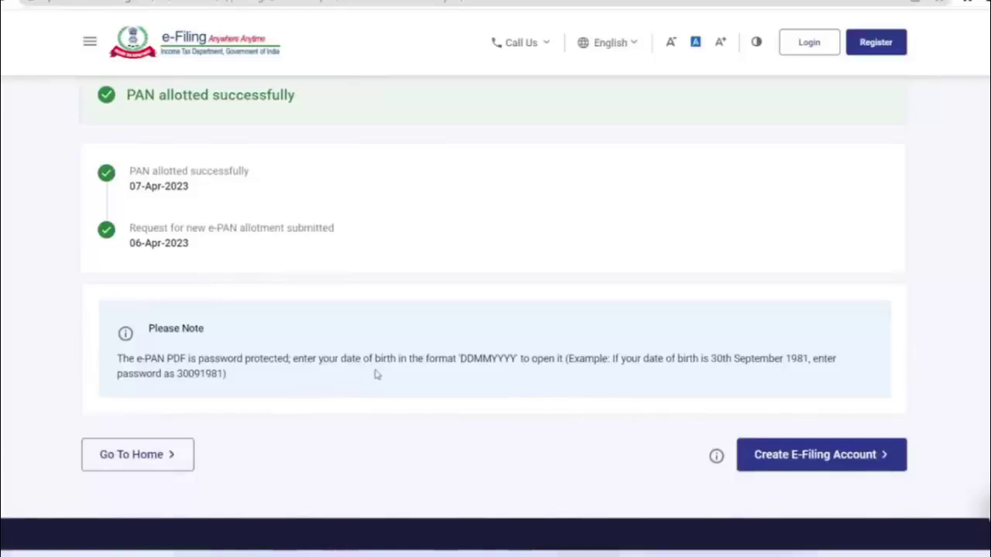
{"action": "scroll", "coordinate": [377, 374], "scroll_direction": "up", "scroll_amount": 3}
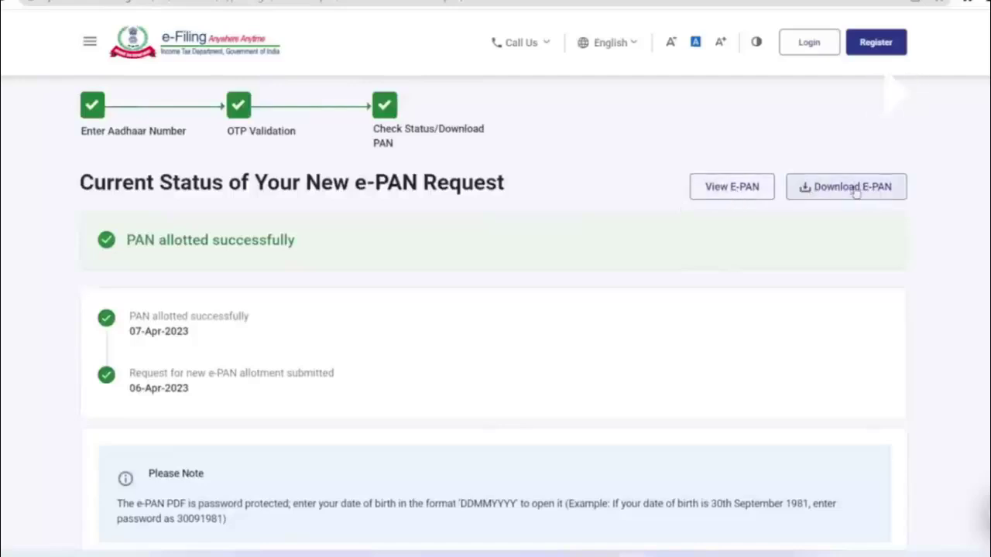
{"action": "left_click", "coordinate": [744, 194]}
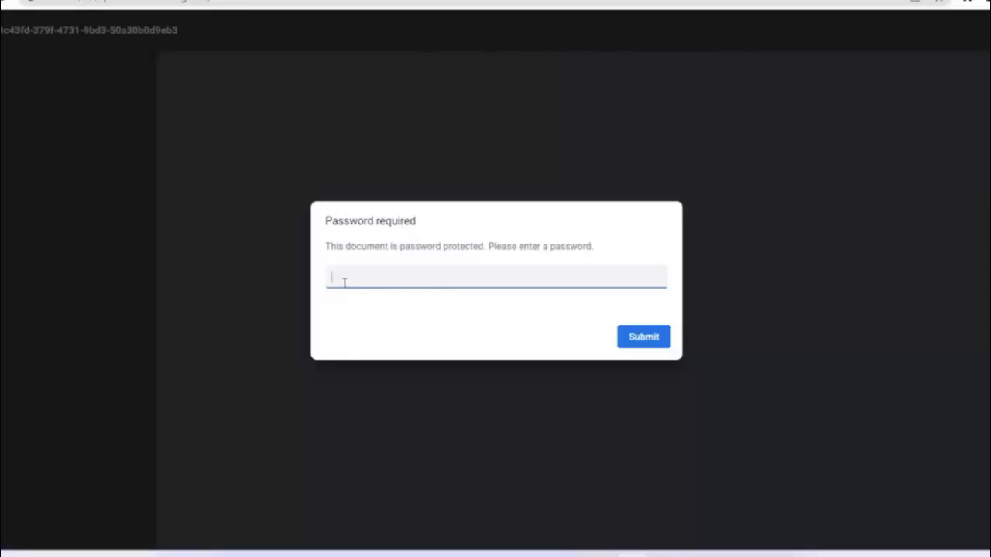
Step: Unlock the e-PAN PDF with the date-of-birth password and scroll through the PAN card
{"action": "type", "text": "aaaaaaa"}
{"action": "key", "text": "Return"}
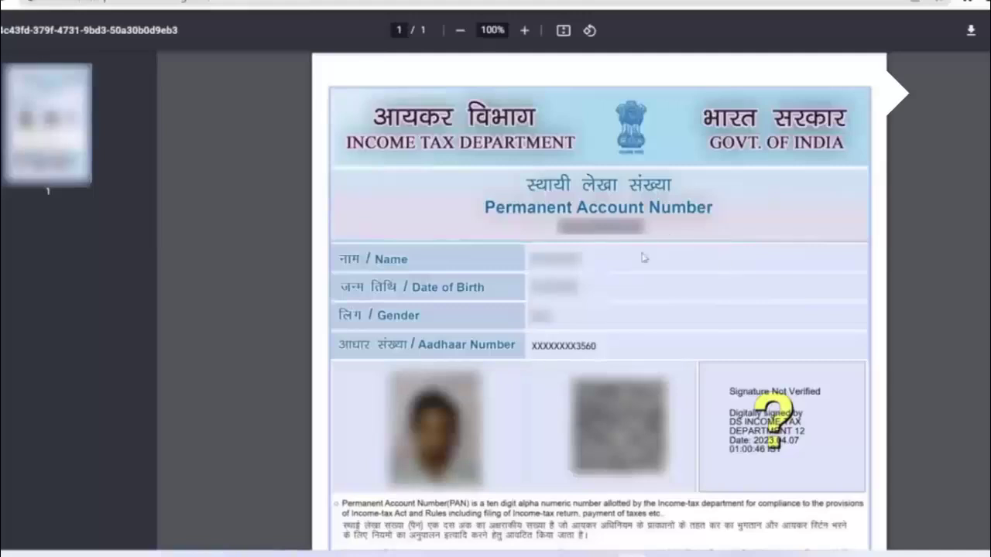
{"action": "scroll", "coordinate": [741, 346], "scroll_direction": "down", "scroll_amount": 4}
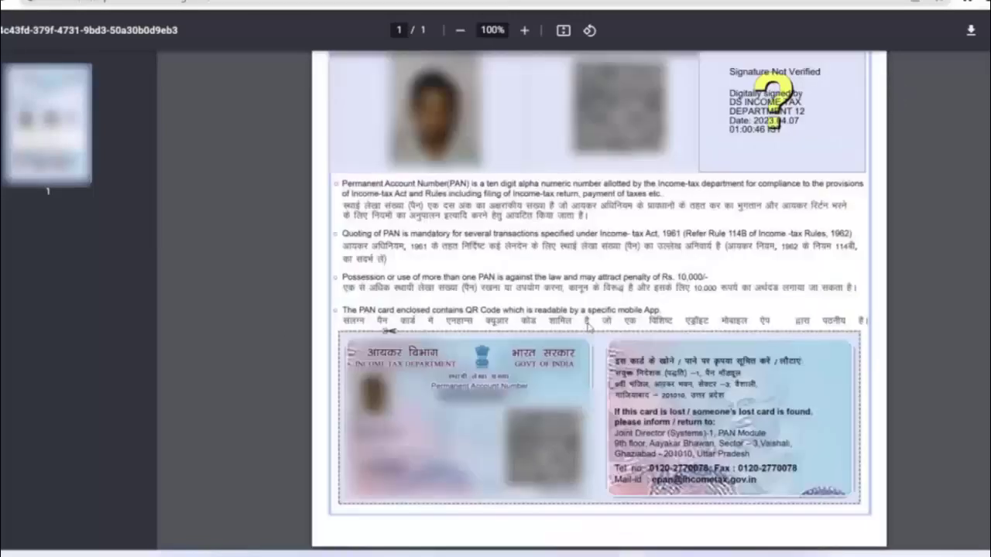